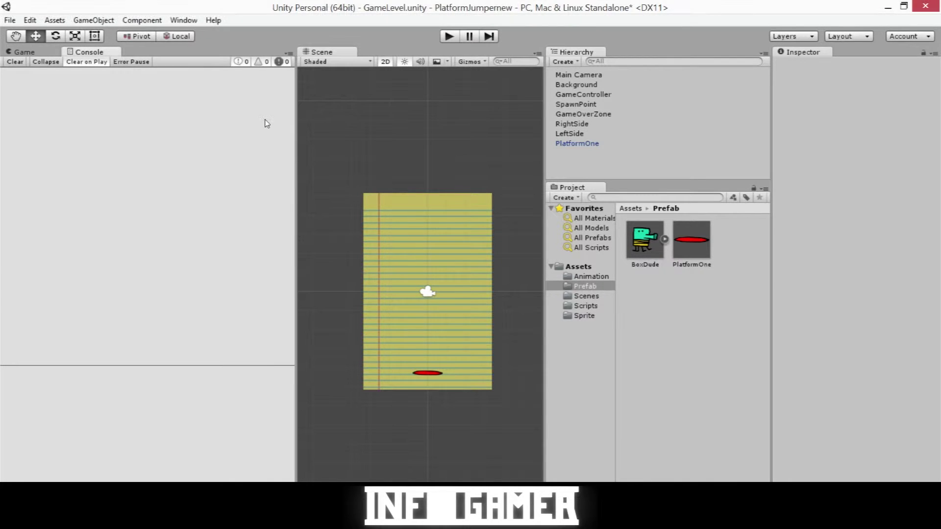
Step: Create an empty GameObject and set its position to X 0, Y 0, Z 0
click(95, 22)
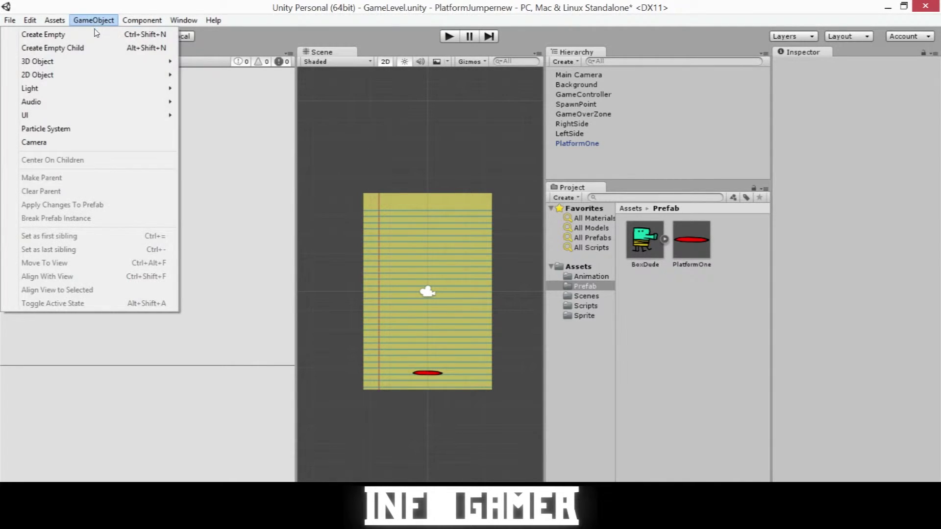
click(96, 36)
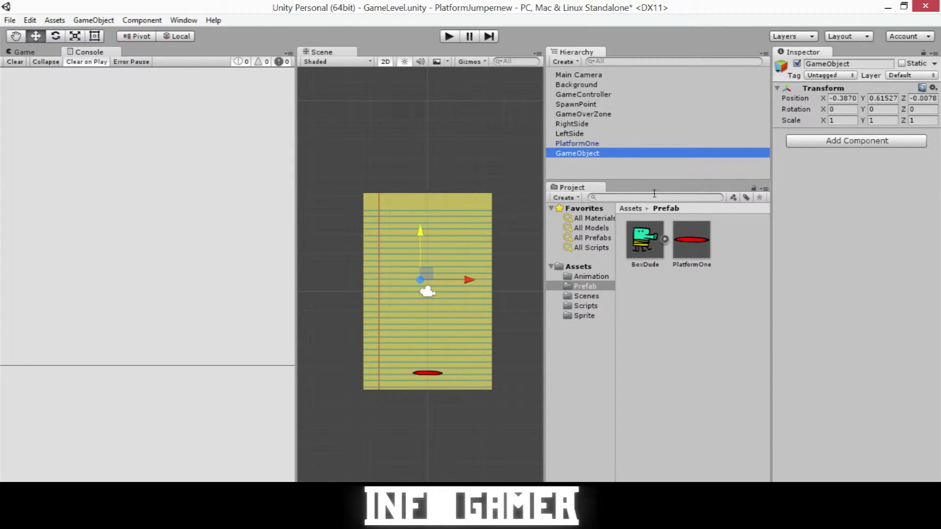
click(836, 99)
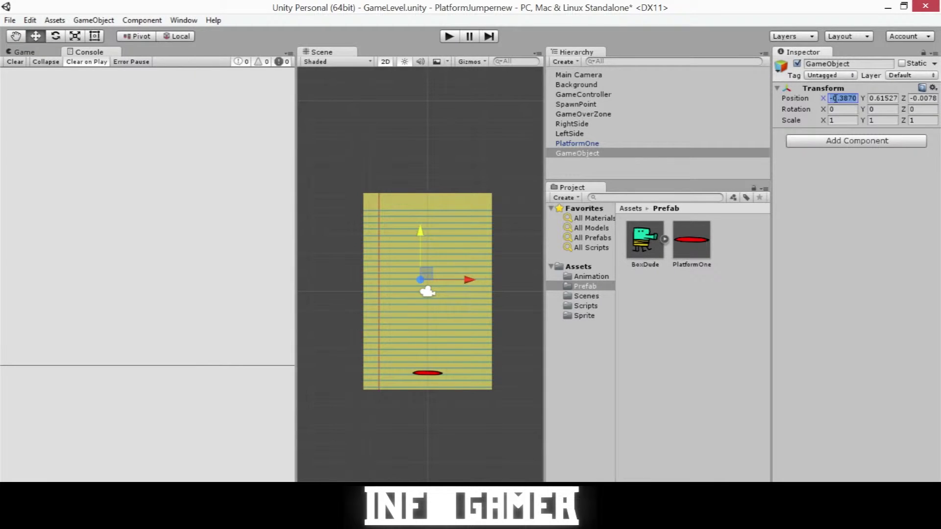
text(0)
key(Tab)
text(0)
key(Tab)
text(0)
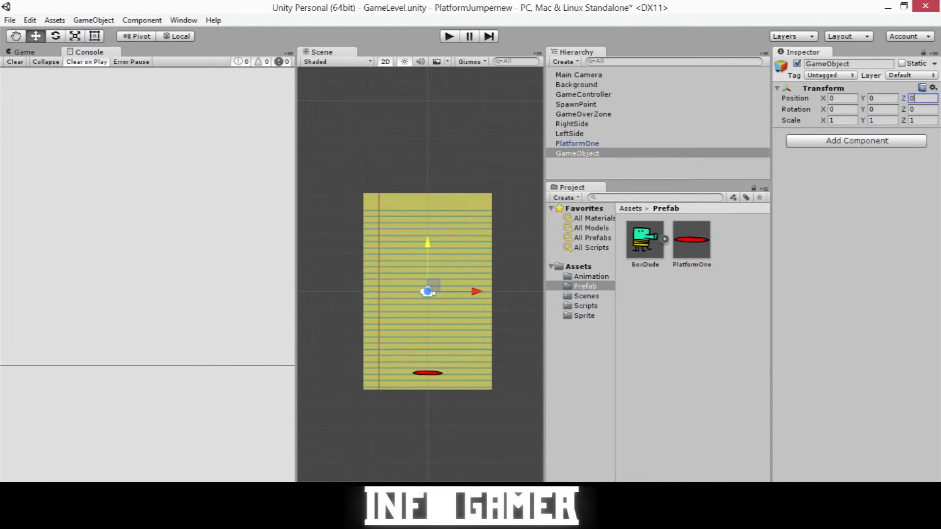
Step: Rename the new empty object to Group1 in the Hierarchy
click(569, 155)
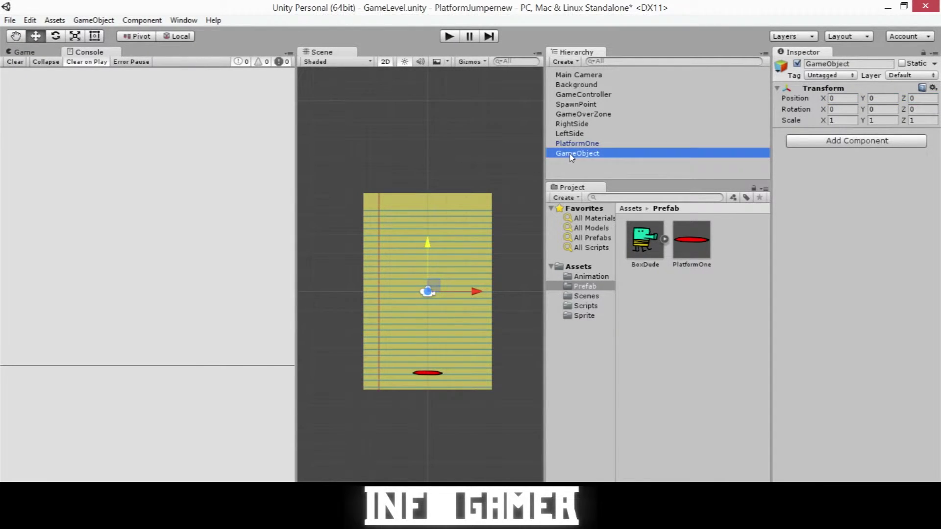
click(577, 157)
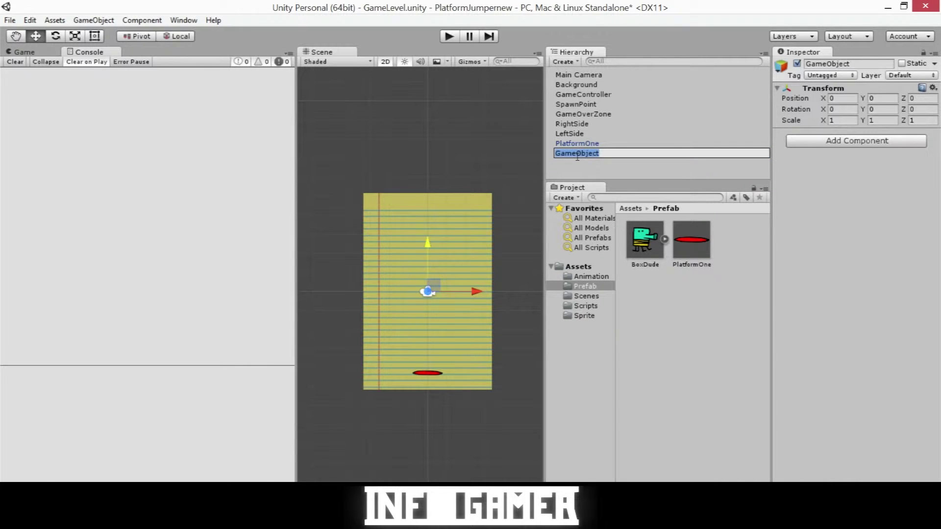
text(Group1)
key(Return)
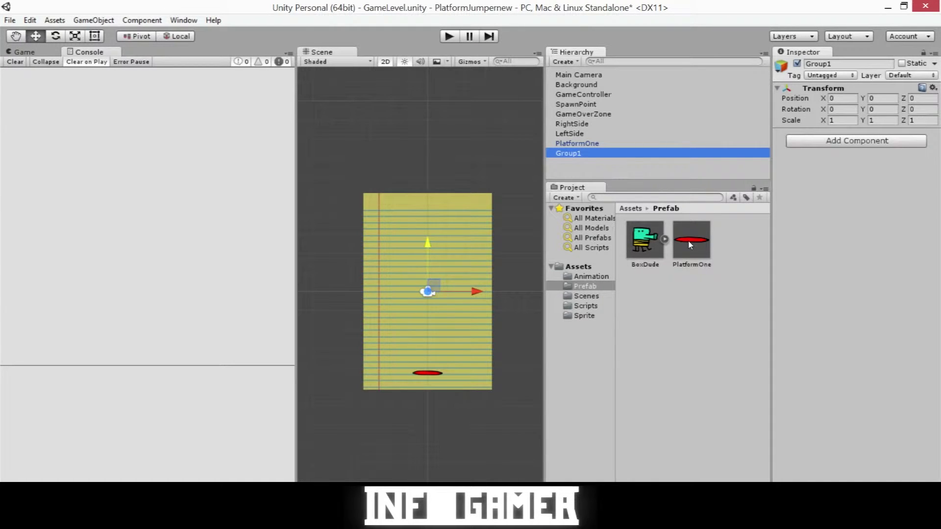
Step: Drag the PlatformOne prefab from the Prefab folder onto Group1 to make it a child
drag(690, 245, 569, 156)
drag(568, 156, 570, 156)
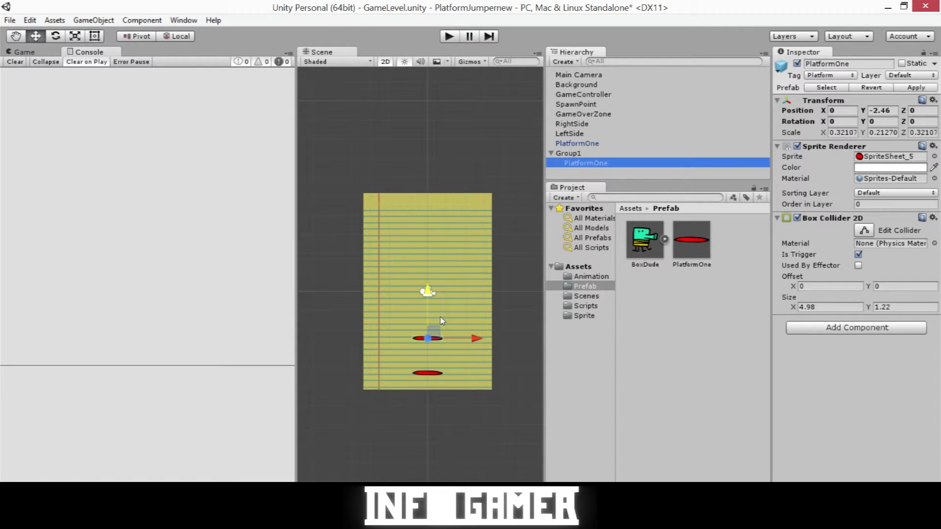
right_click(593, 162)
Step: Duplicate PlatformOne three times, moving each copy to a new spot on the background
click(616, 217)
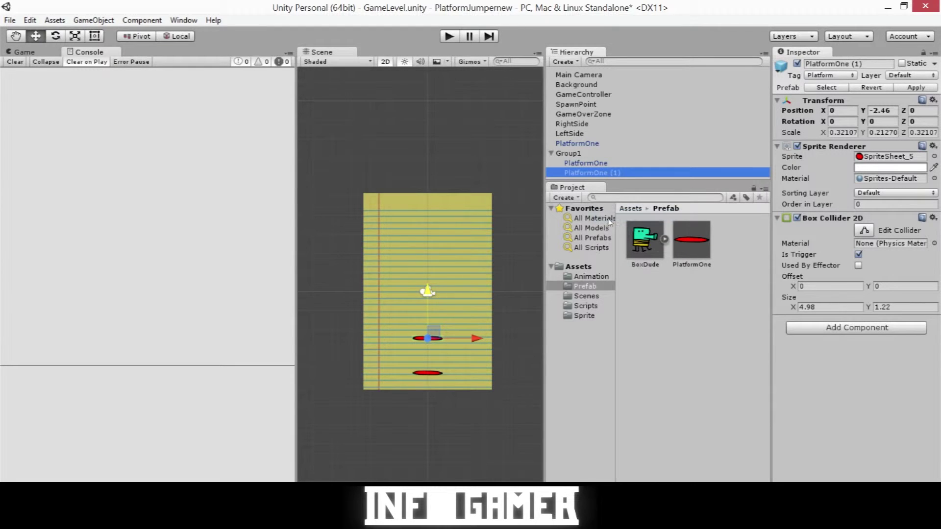
drag(460, 340, 468, 281)
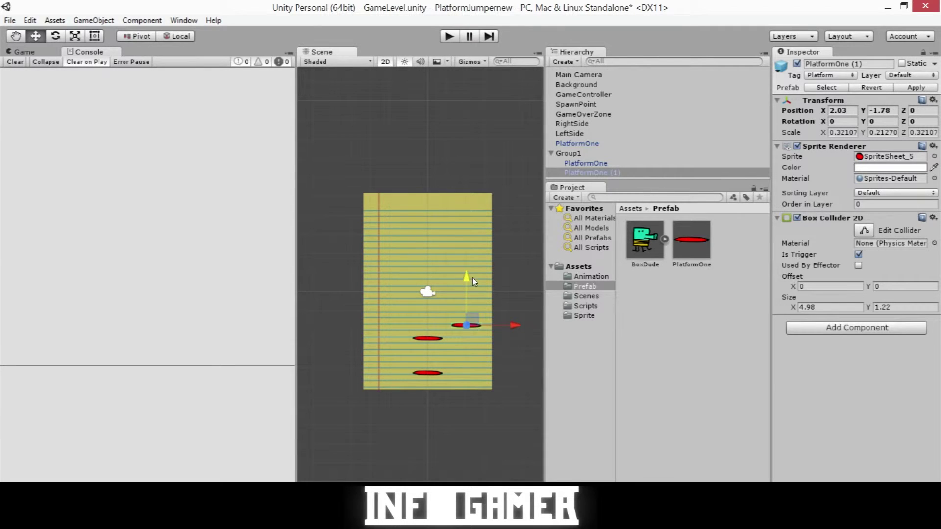
drag(512, 326, 518, 327)
right_click(600, 174)
click(627, 227)
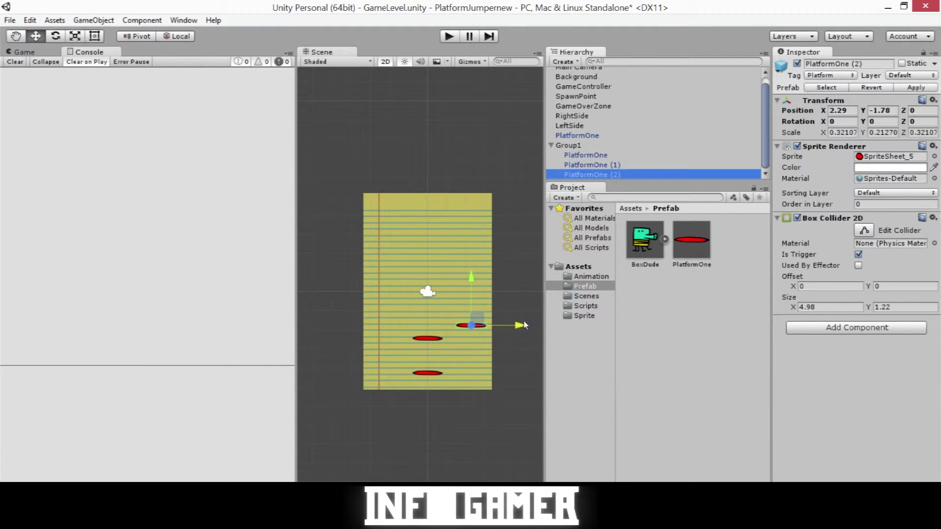
drag(521, 326, 450, 327)
key(ctrl+d)
drag(398, 276, 394, 312)
Step: Add three more platform duplicates, moving them up and left across the level
right_click(595, 175)
click(624, 225)
drag(399, 354, 482, 284)
right_click(601, 174)
click(630, 225)
right_click(602, 174)
click(630, 225)
drag(434, 235, 434, 200)
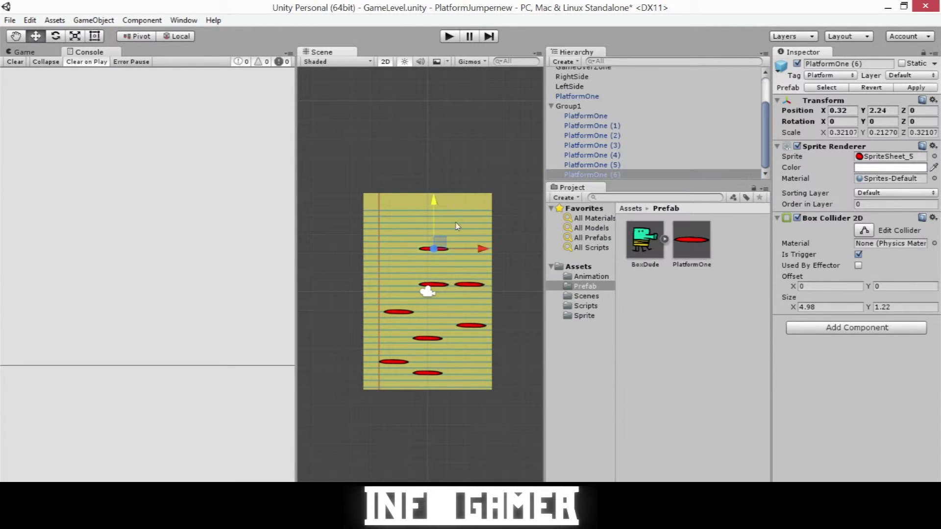
drag(483, 249, 453, 249)
Step: Duplicate the platform twice more, placing copies near the top for nine platforms total
right_click(603, 174)
click(630, 225)
drag(404, 208, 404, 180)
drag(453, 221, 451, 201)
right_click(604, 175)
click(630, 225)
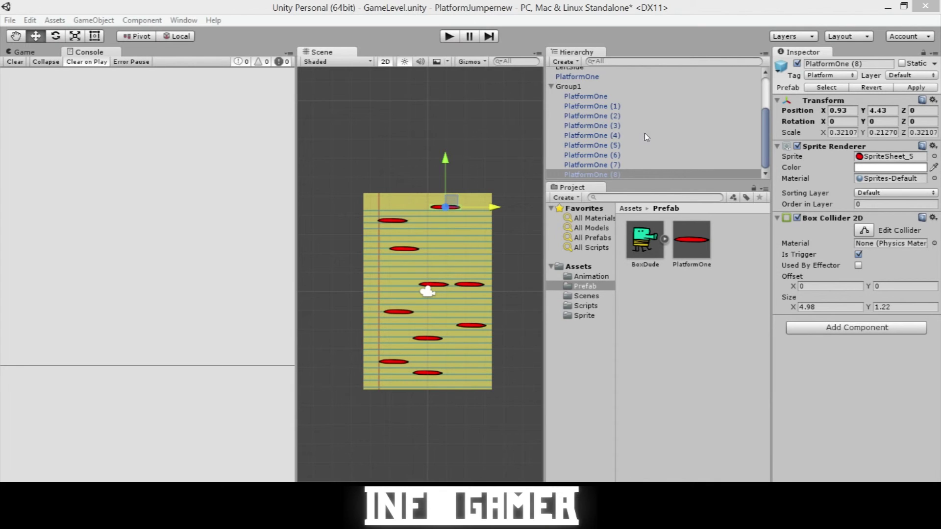
Step: Drag Group1 from the Hierarchy into the Prefab folder to create a Group1 prefab
click(565, 87)
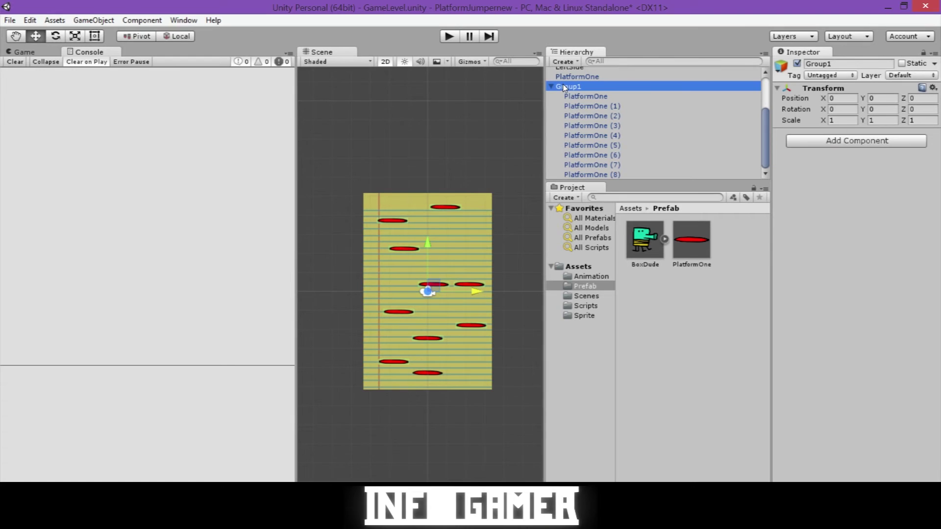
drag(565, 87, 583, 288)
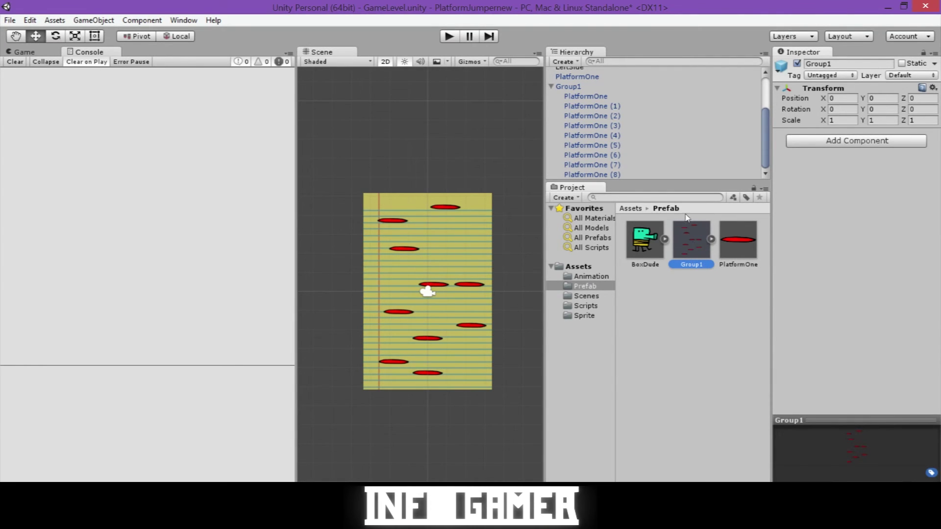
click(574, 88)
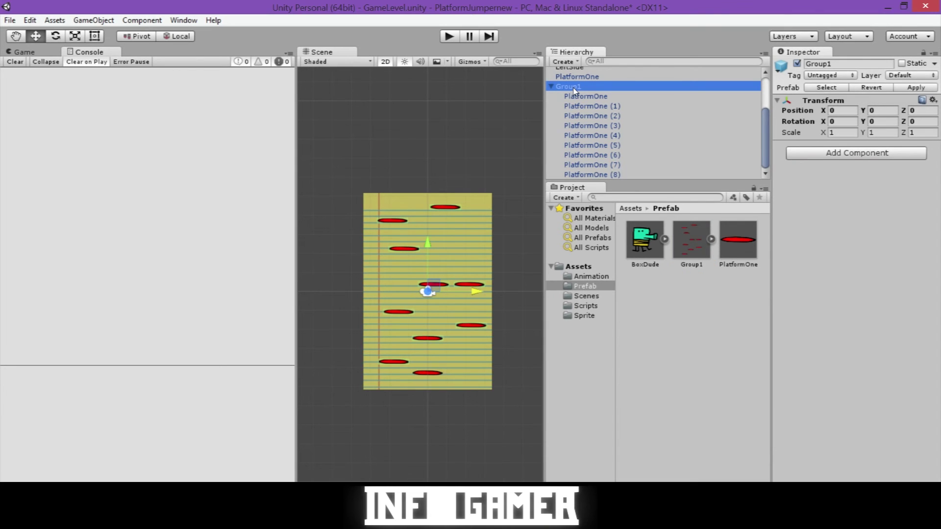
Step: Delete the selected Group1 from the scene
key(Delete)
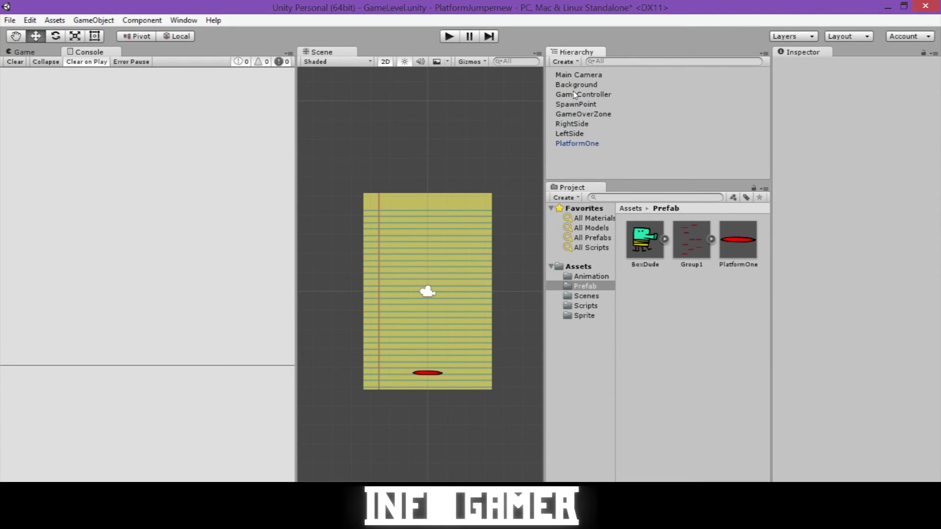